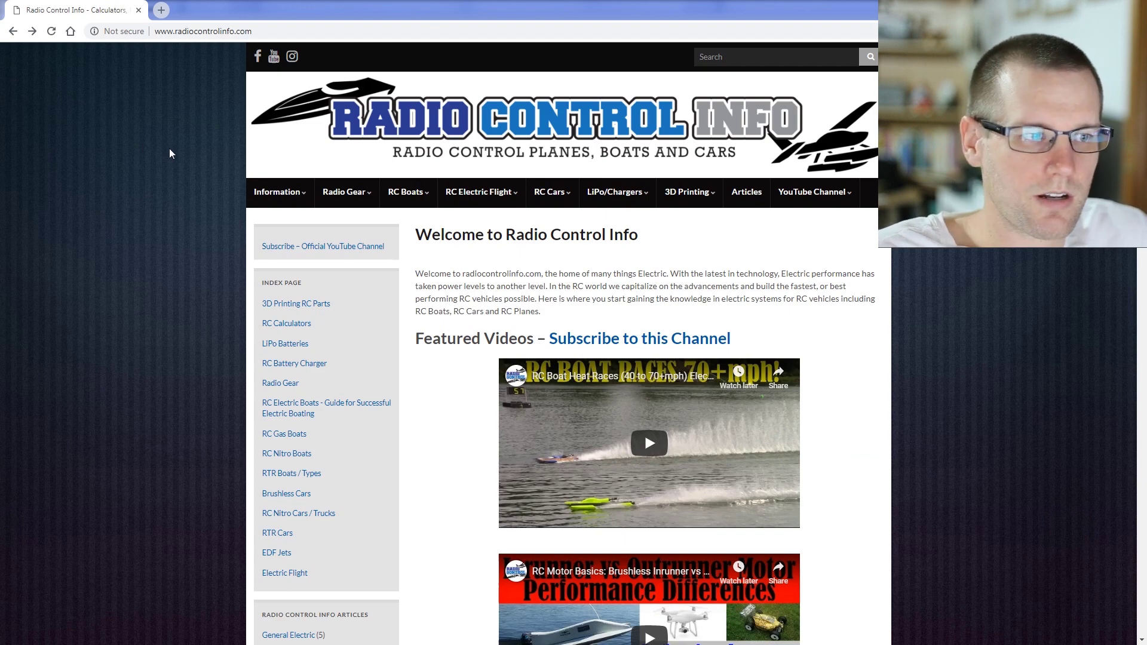
# - Open the RC Car Calculator page from the Information menu and scroll to the brushless speed form
pyautogui.moveTo(280, 192)
pyautogui.moveTo(287, 220)
pyautogui.moveTo(293, 280)
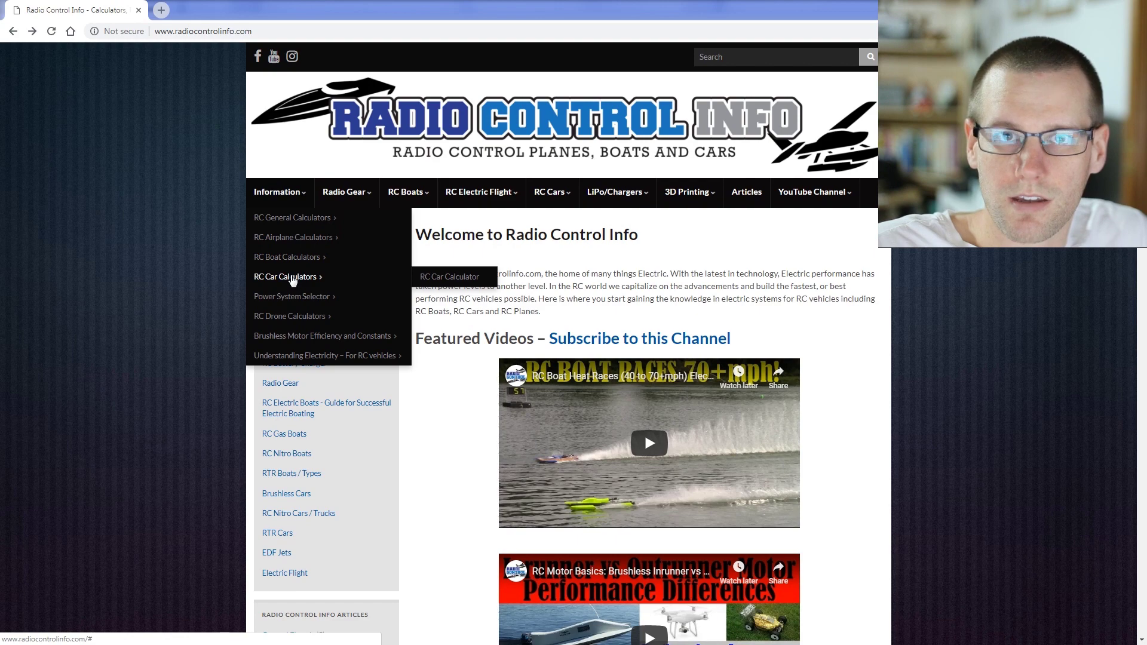
pyautogui.click(427, 278)
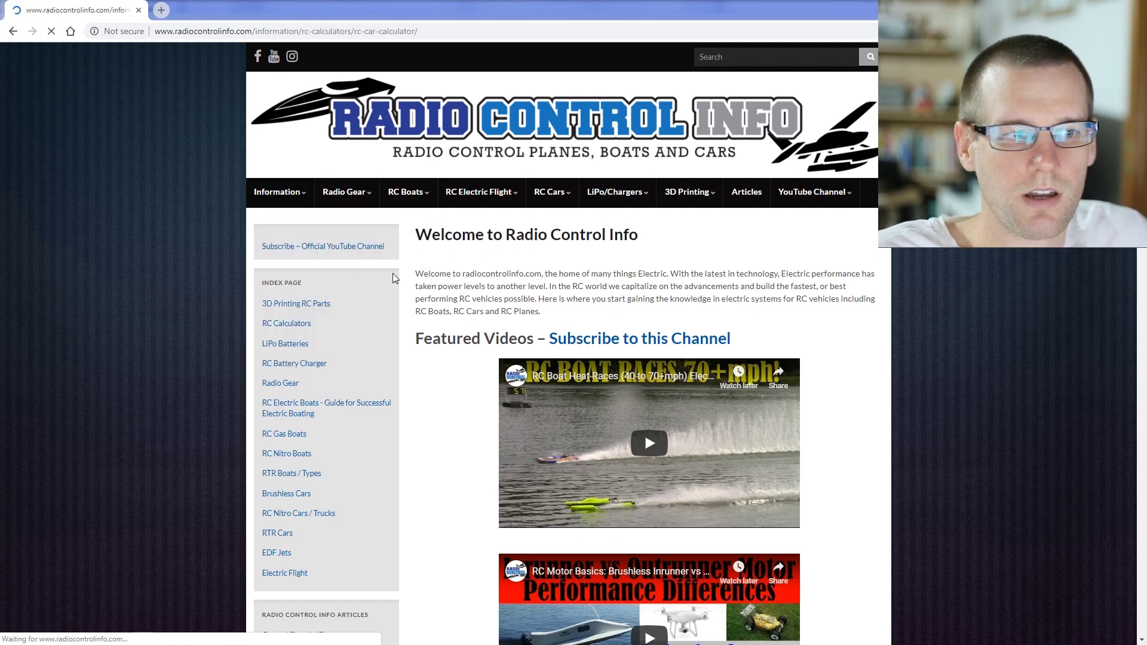
pyautogui.scroll(-6, 645, 358)
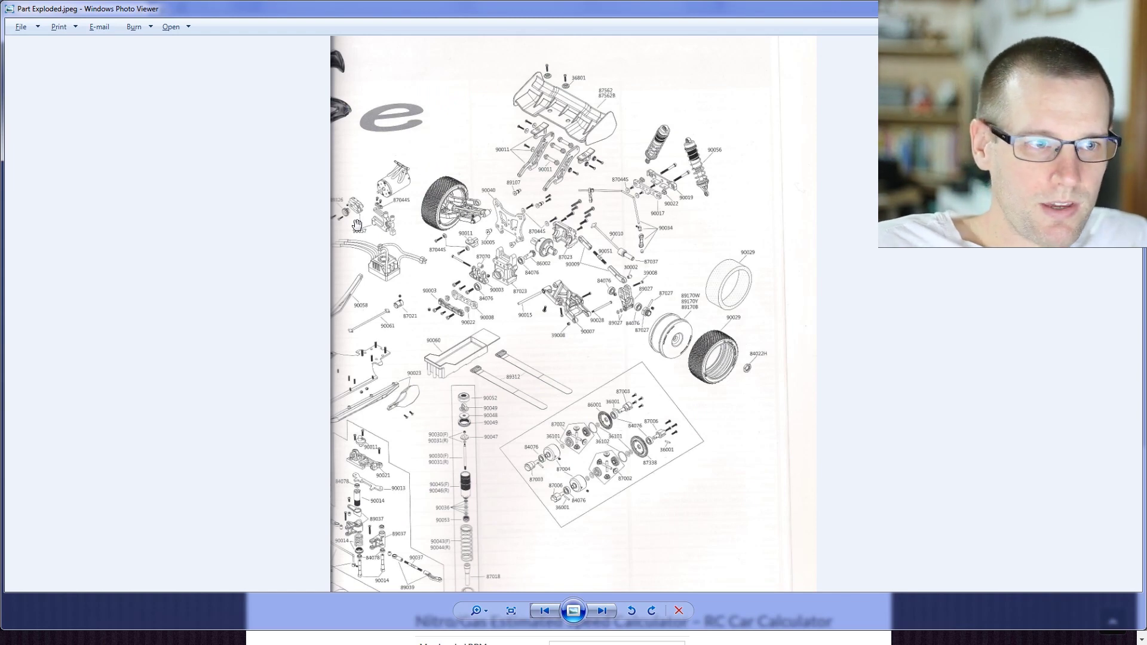
# - Zoom into the exploded diagram and pan across the motor, pinion, gearbox and differential parts
pyautogui.scroll(5, 423, 263)
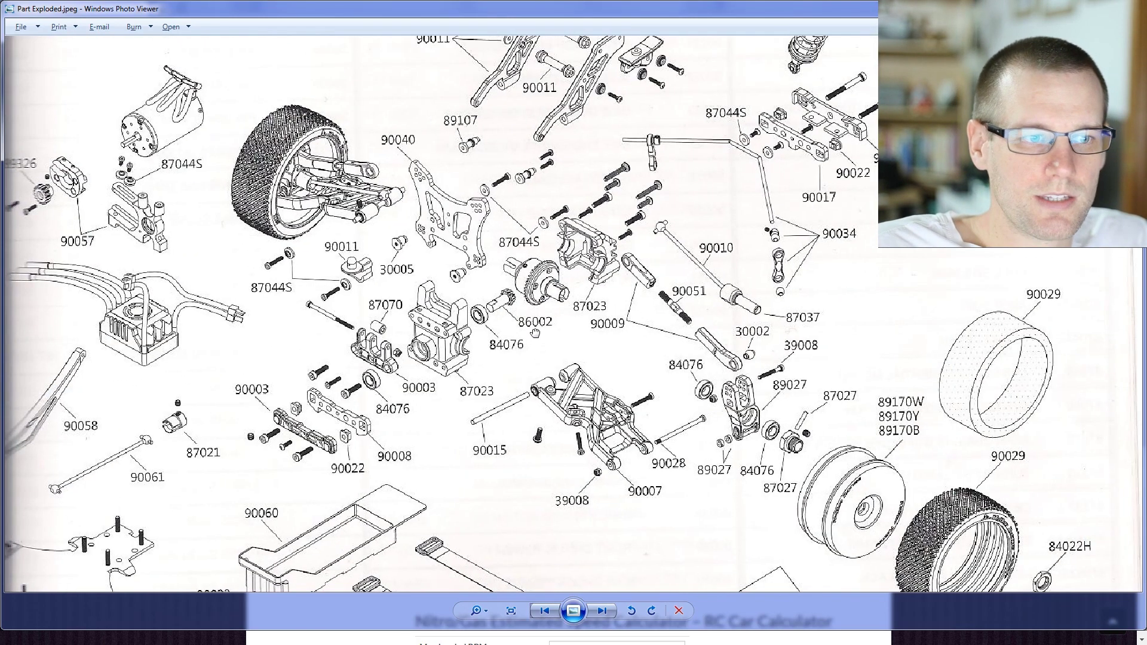
pyautogui.scroll(-2, 487, 363)
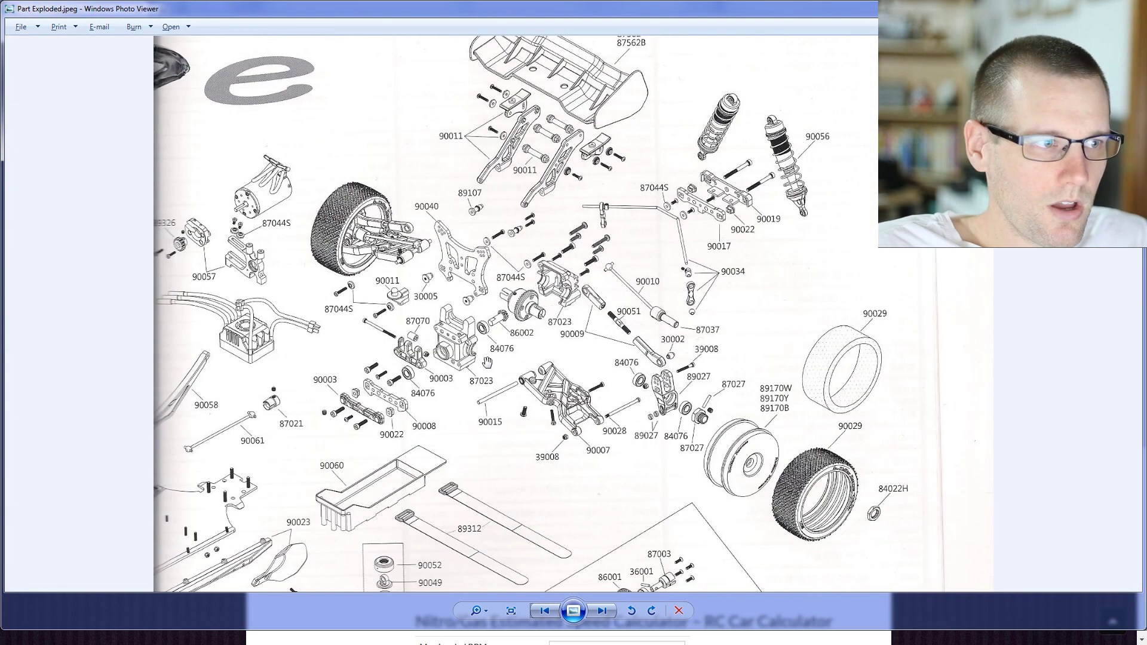
pyautogui.scroll(3, 166, 250)
pyautogui.moveTo(46, 258); pyautogui.dragTo(139, 354)
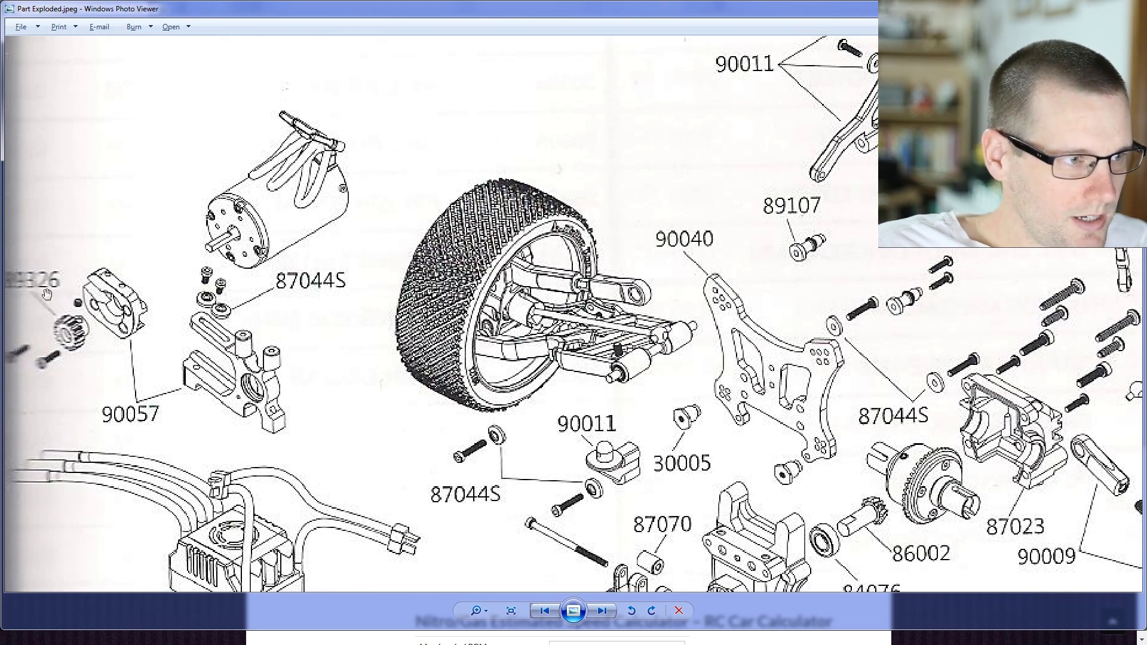
pyautogui.moveTo(594, 392); pyautogui.dragTo(281, 162)
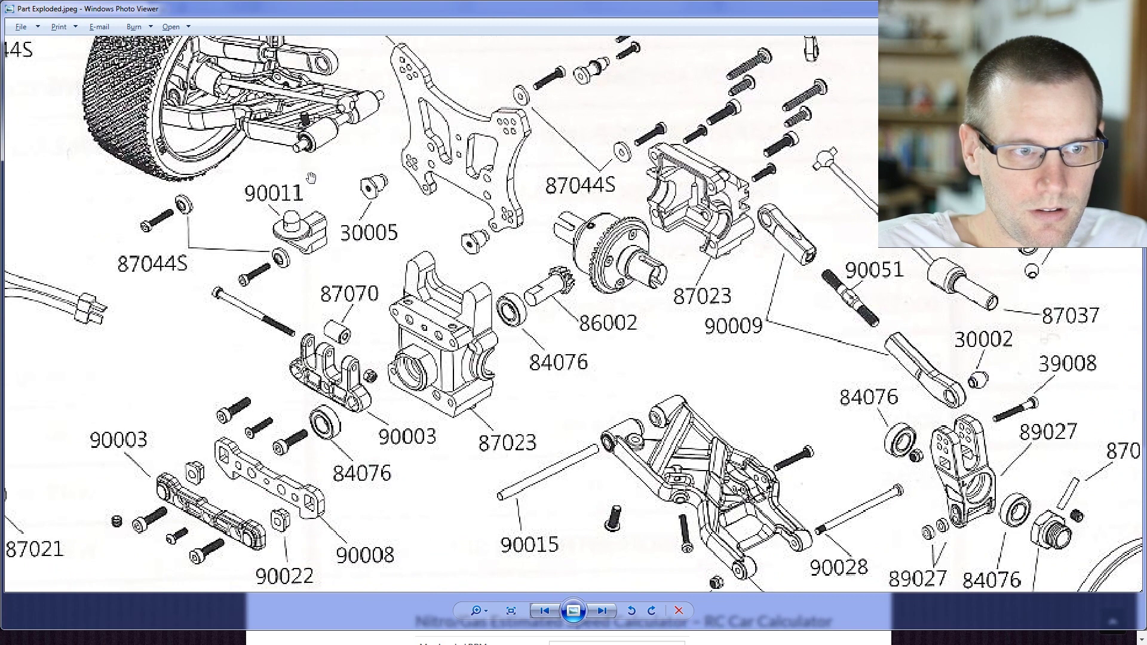
pyautogui.scroll(-2, 436, 337)
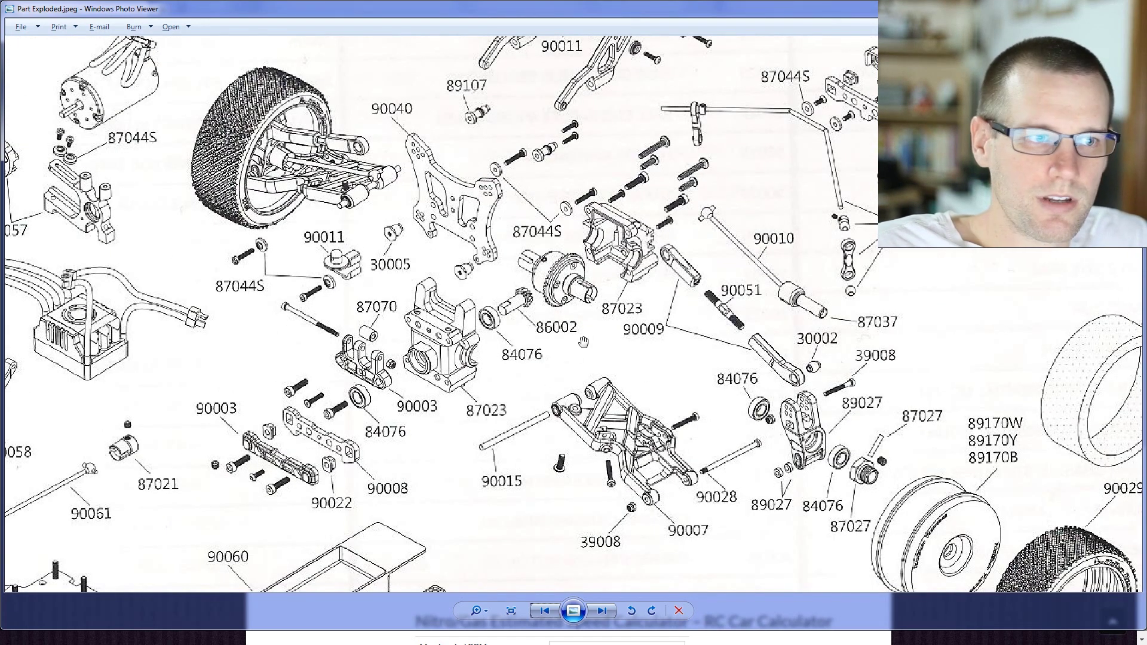
pyautogui.moveTo(9, 546); pyautogui.dragTo(94, 474)
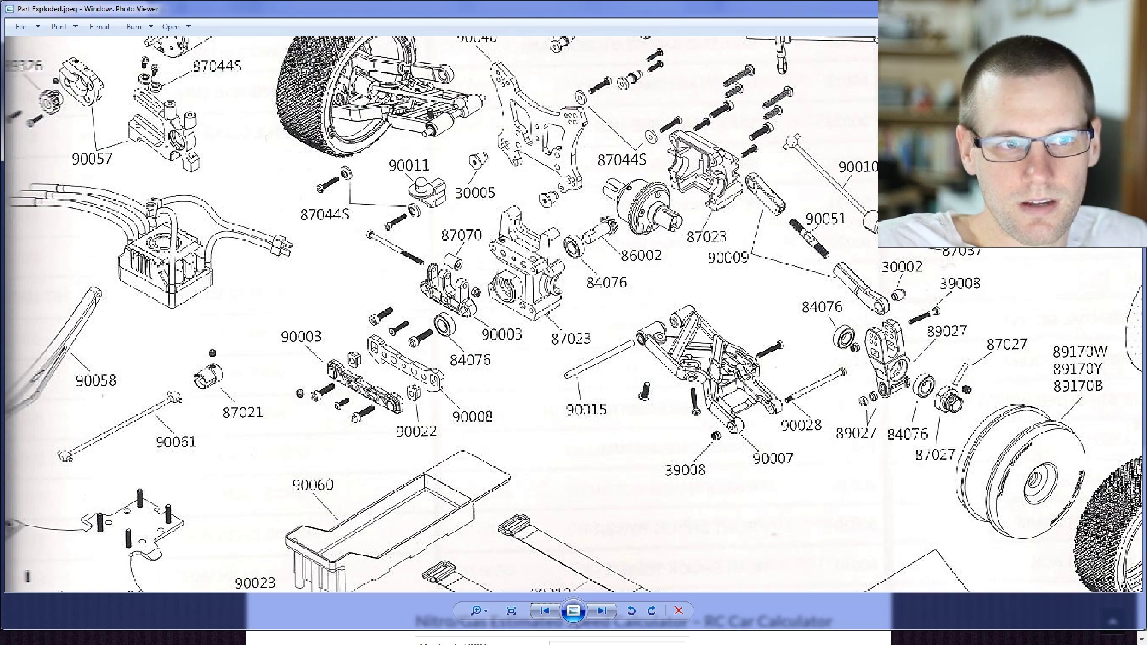
pyautogui.moveTo(685, 423); pyautogui.dragTo(489, 294)
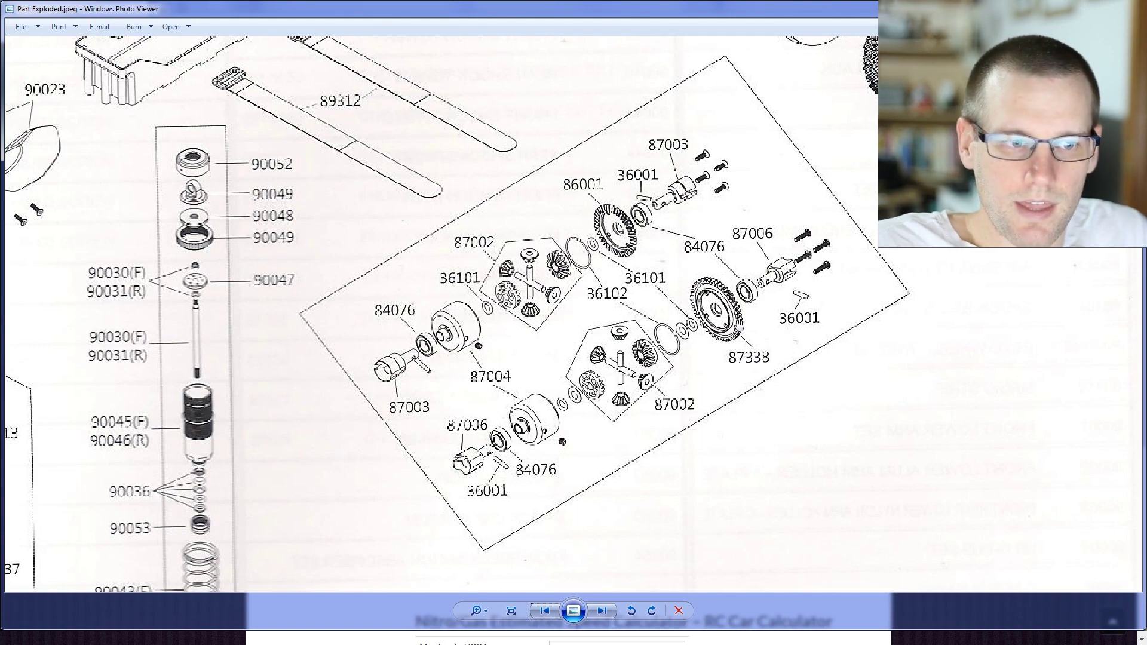
# - Pan back to the motor, wheel and rear-arm area, then switch to the chart.jpeg parts list
pyautogui.moveTo(231, 175); pyautogui.dragTo(940, 564)
pyautogui.moveTo(272, 72); pyautogui.dragTo(288, 348)
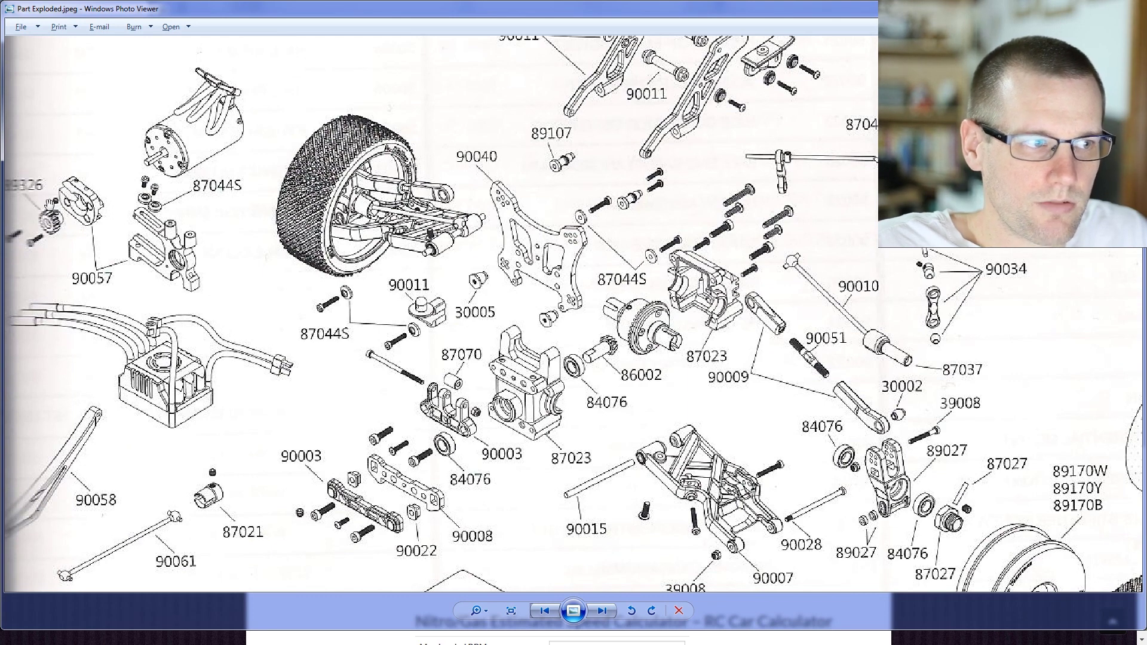
pyautogui.moveTo(619, 312); pyautogui.dragTo(616, 313)
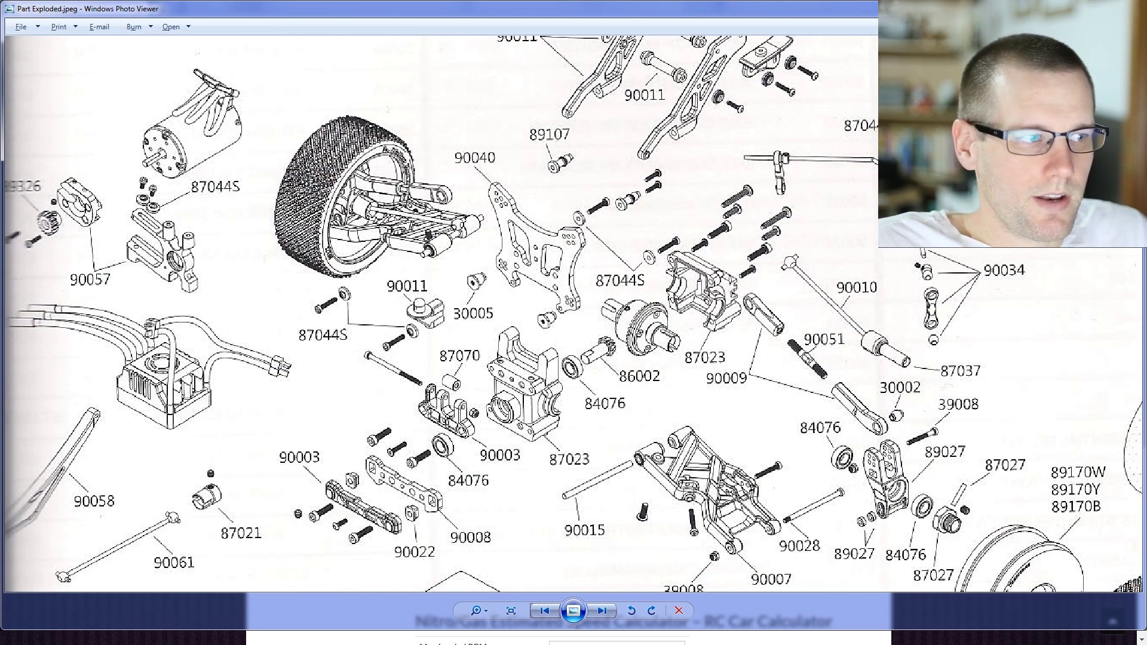
pyautogui.hotkey('alt', 'Tab')
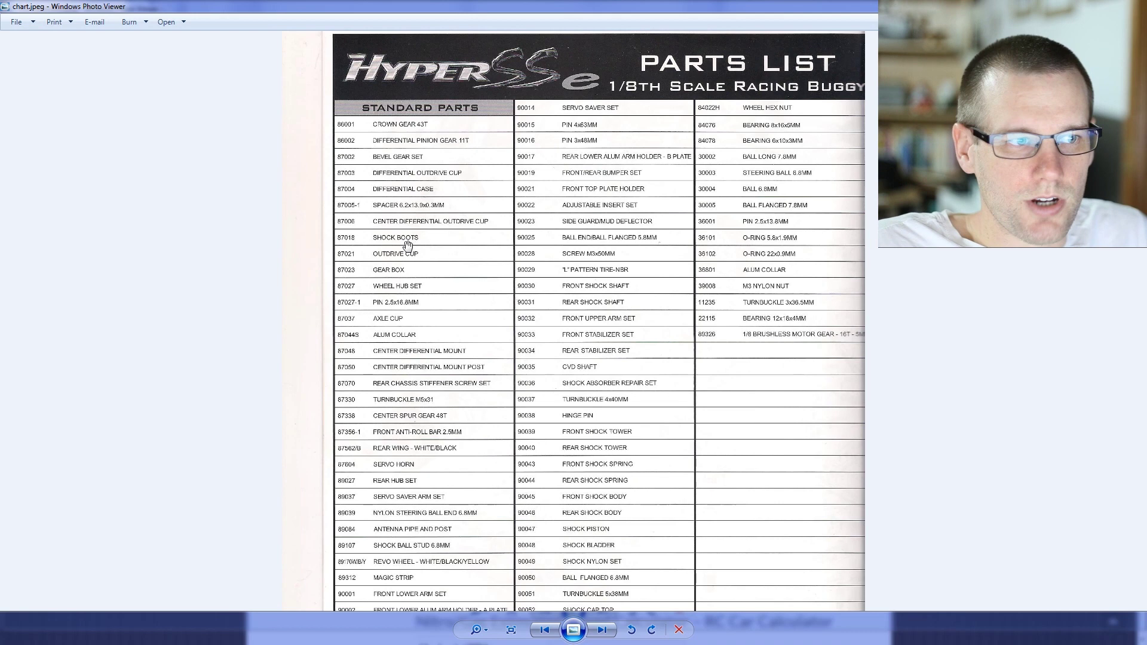
# - Read the crown, pinion, spur and motor gear counts on the parts list, then return to the calculator
pyautogui.scroll(3, 367, 148)
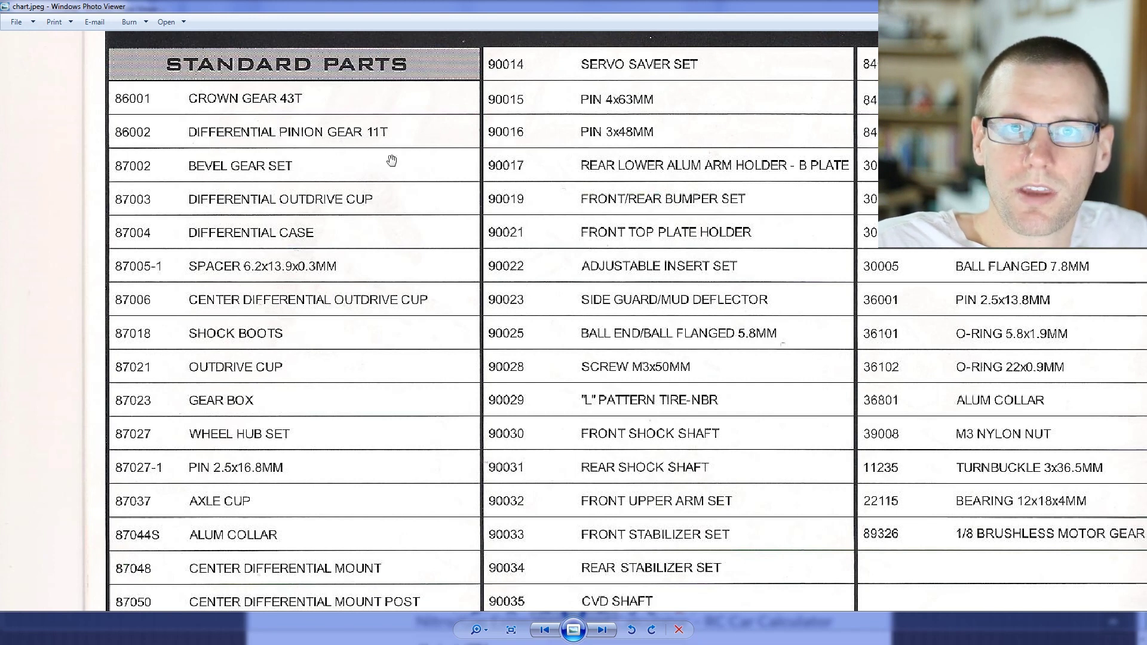
pyautogui.scroll(-3, 307, 182)
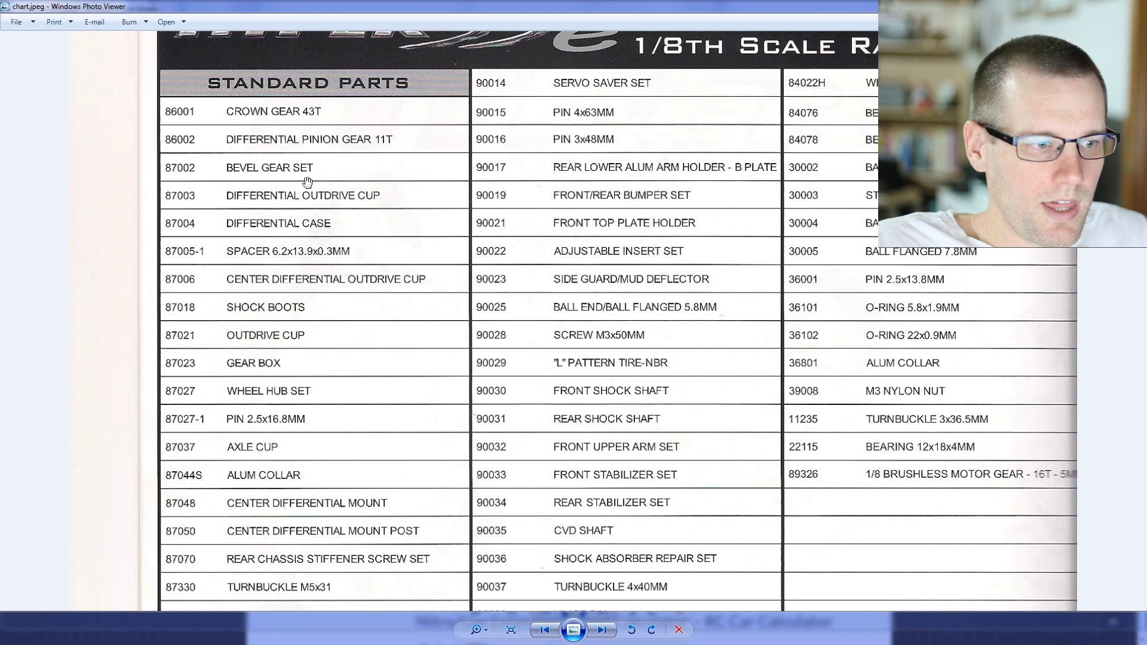
pyautogui.scroll(4, 371, 476)
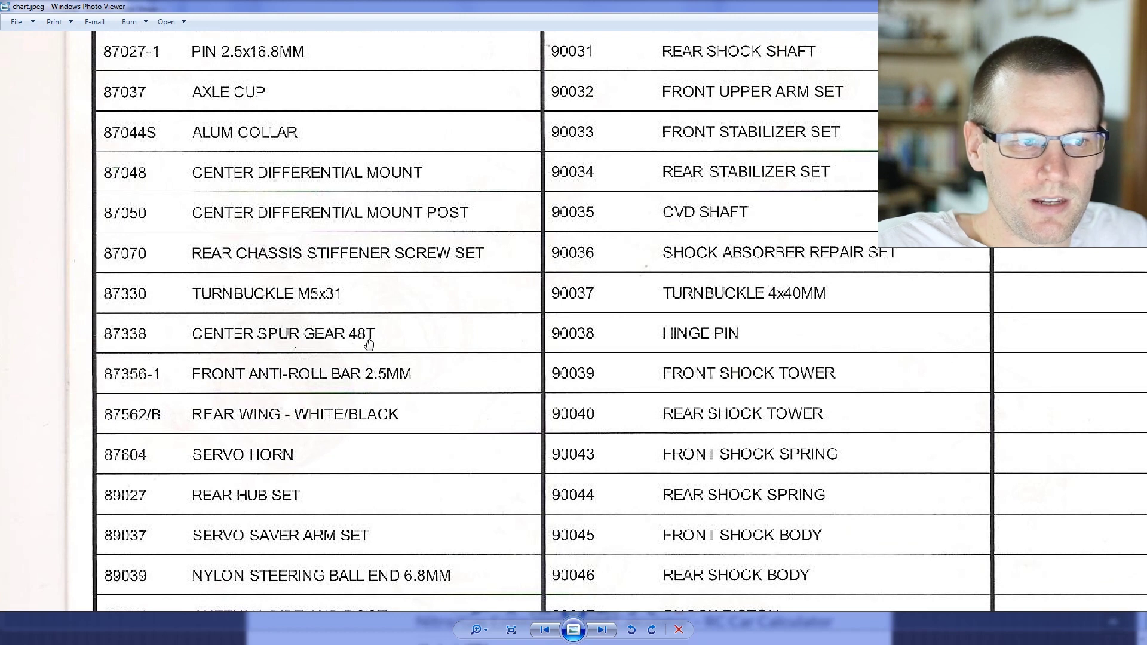
pyautogui.moveTo(555, 335); pyautogui.dragTo(409, 395)
pyautogui.moveTo(690, 290); pyautogui.dragTo(639, 352)
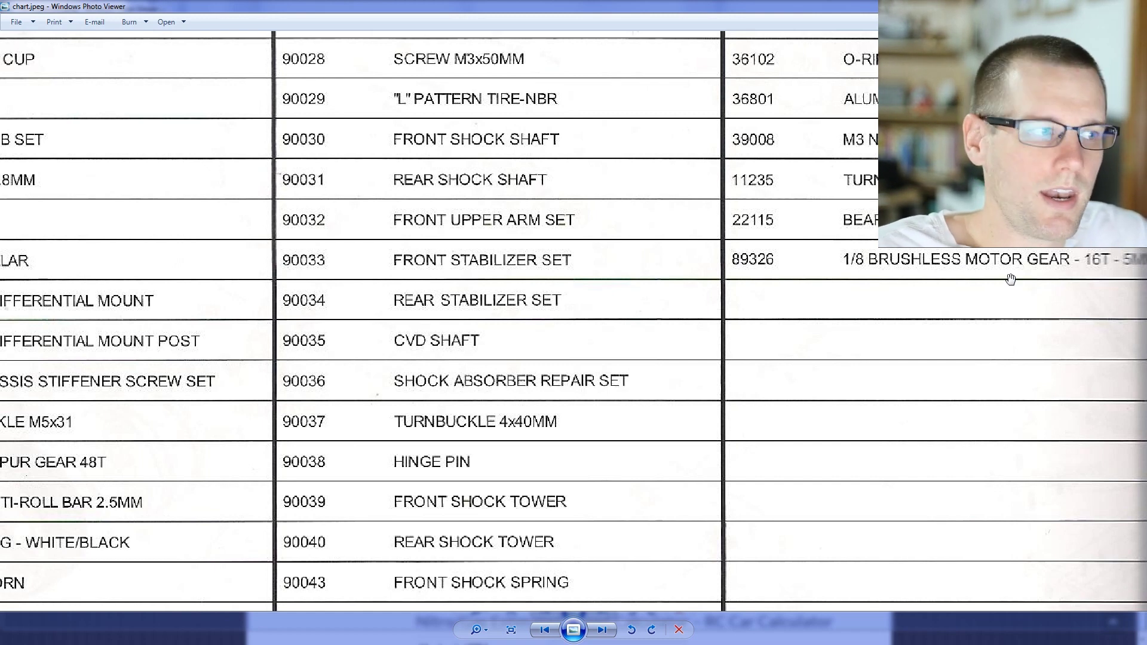
pyautogui.hotkey('alt', 'Tab')
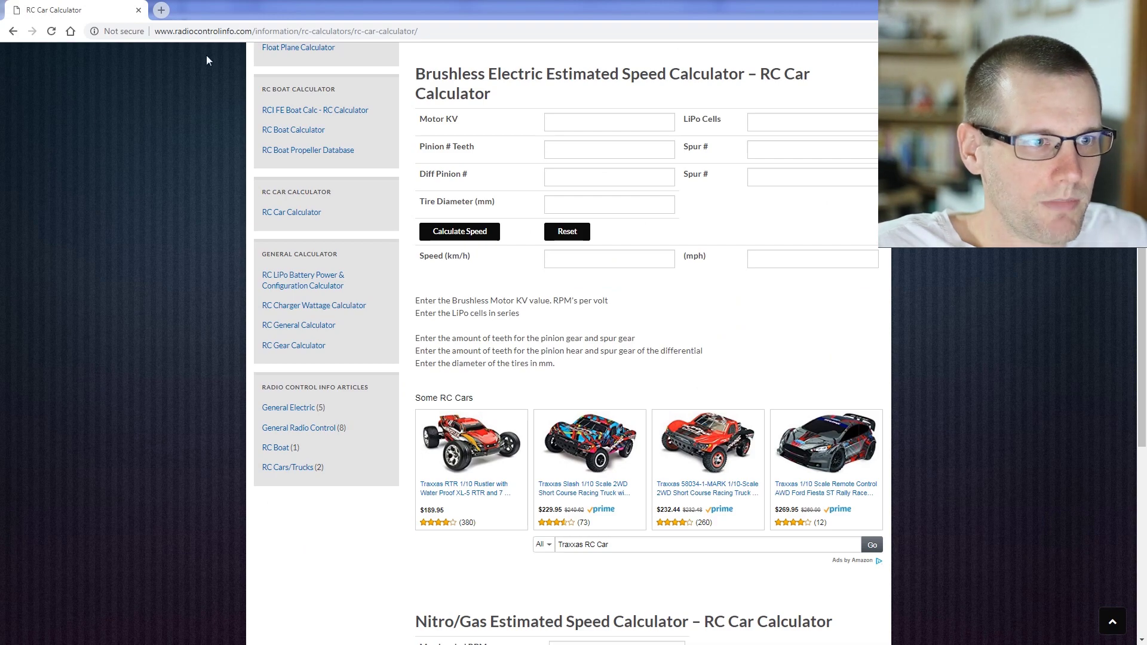
# - Reload the calculator and enter 2650 motor KV and 4 LiPo cells
pyautogui.click(51, 31)
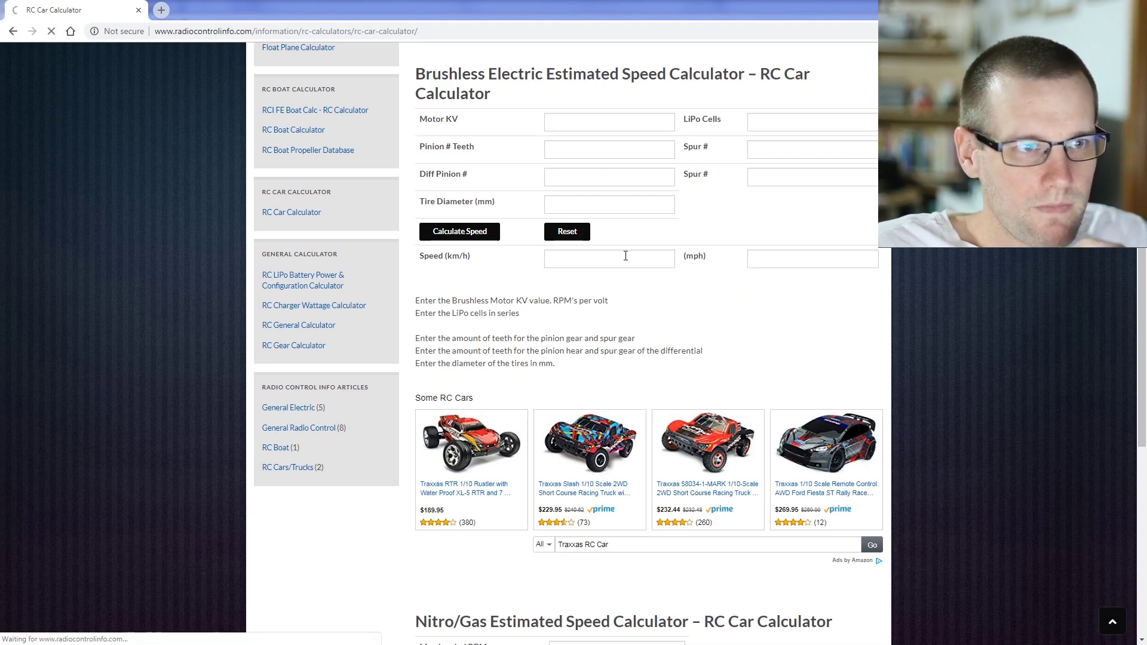
pyautogui.click(579, 123)
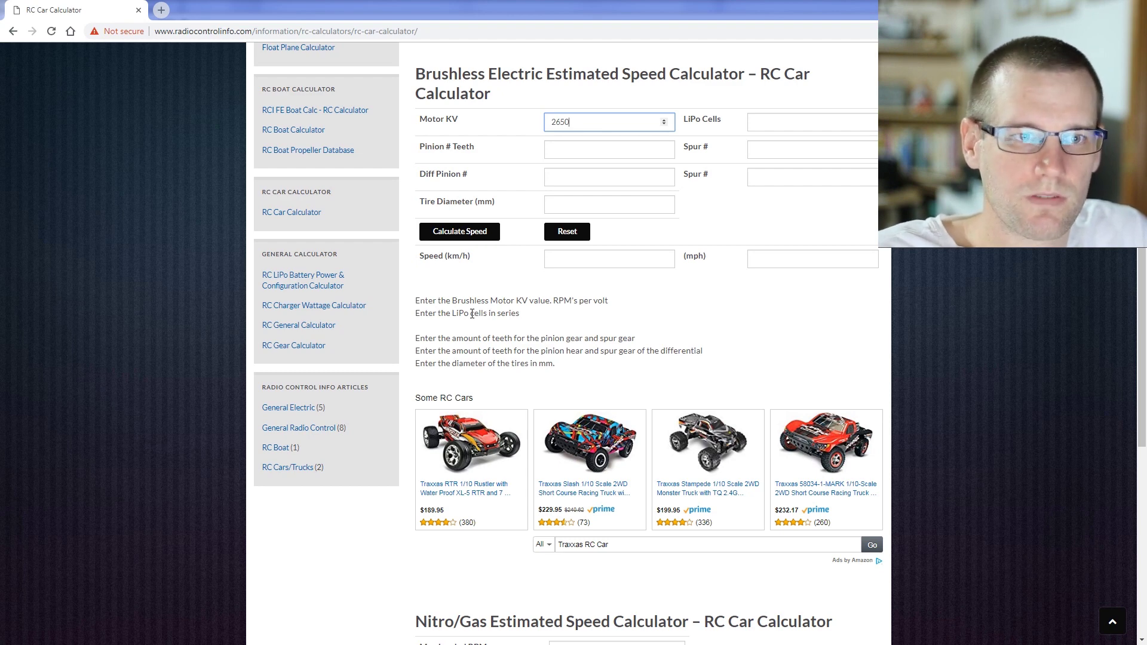
pyautogui.click(768, 118)
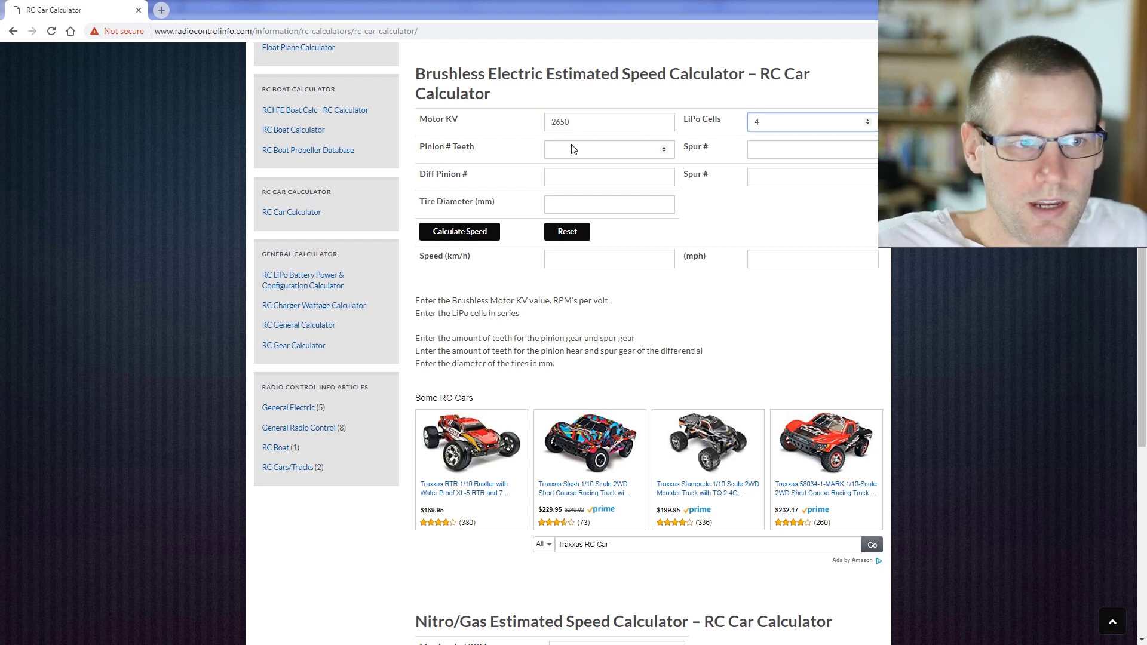
pyautogui.moveTo(417, 148); pyautogui.dragTo(481, 154)
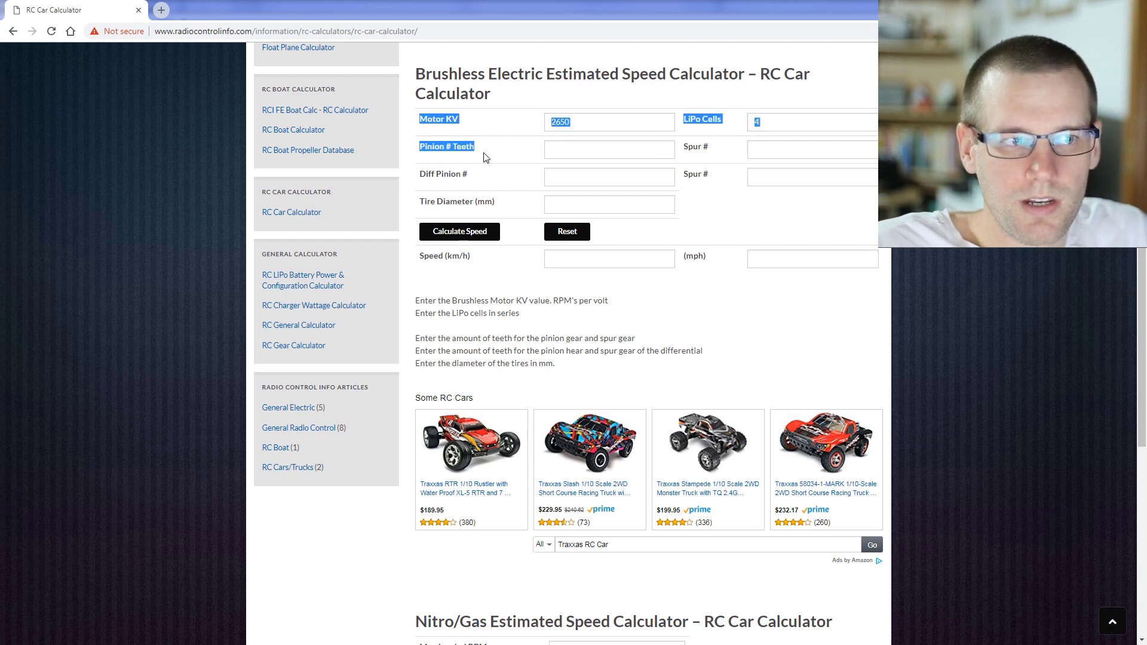
# - Enter 16/48 and 11/43 gearing and a 98 mm tire, then calculate the 57.6 km/h speed
pyautogui.click(558, 150)
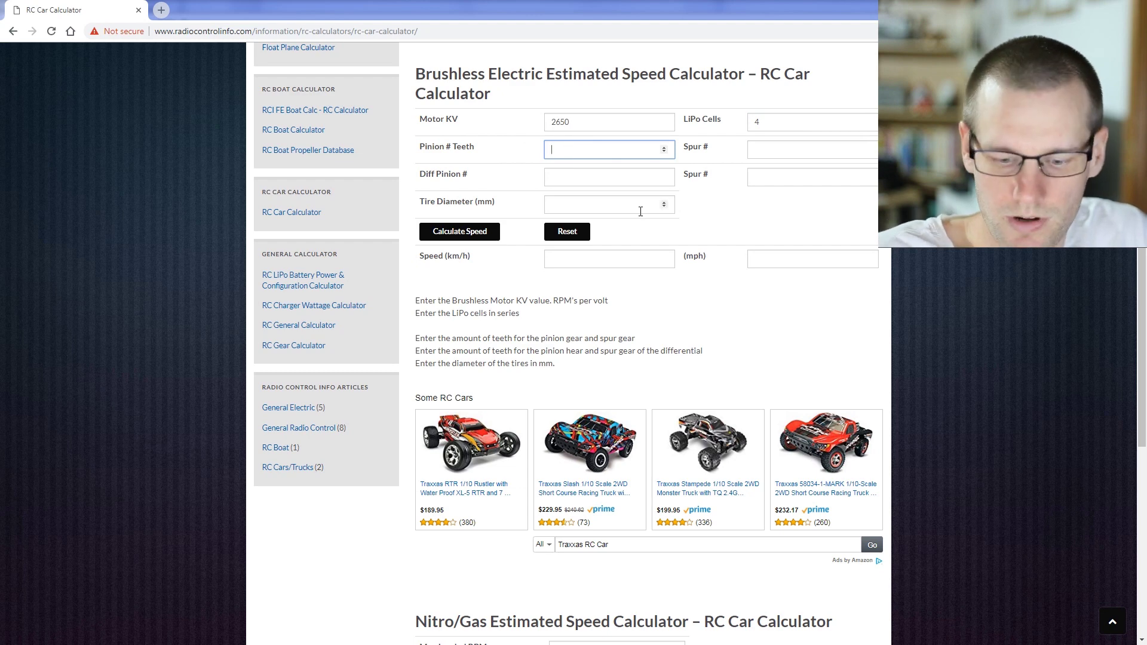
pyautogui.write('16')
pyautogui.click(783, 152)
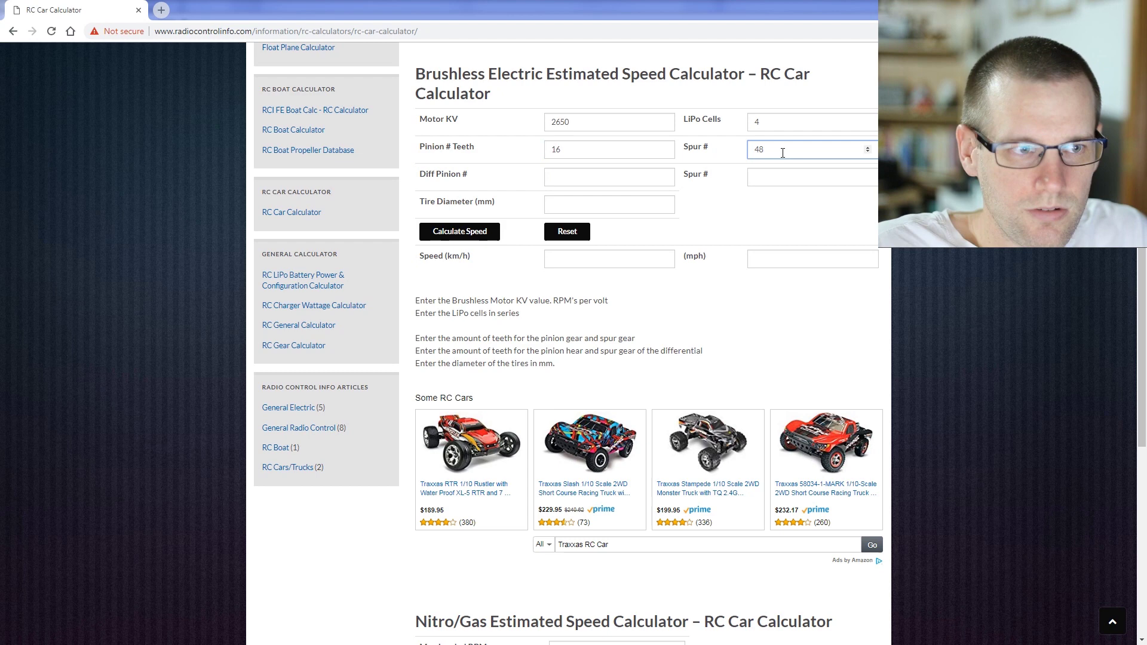
pyautogui.click(569, 178)
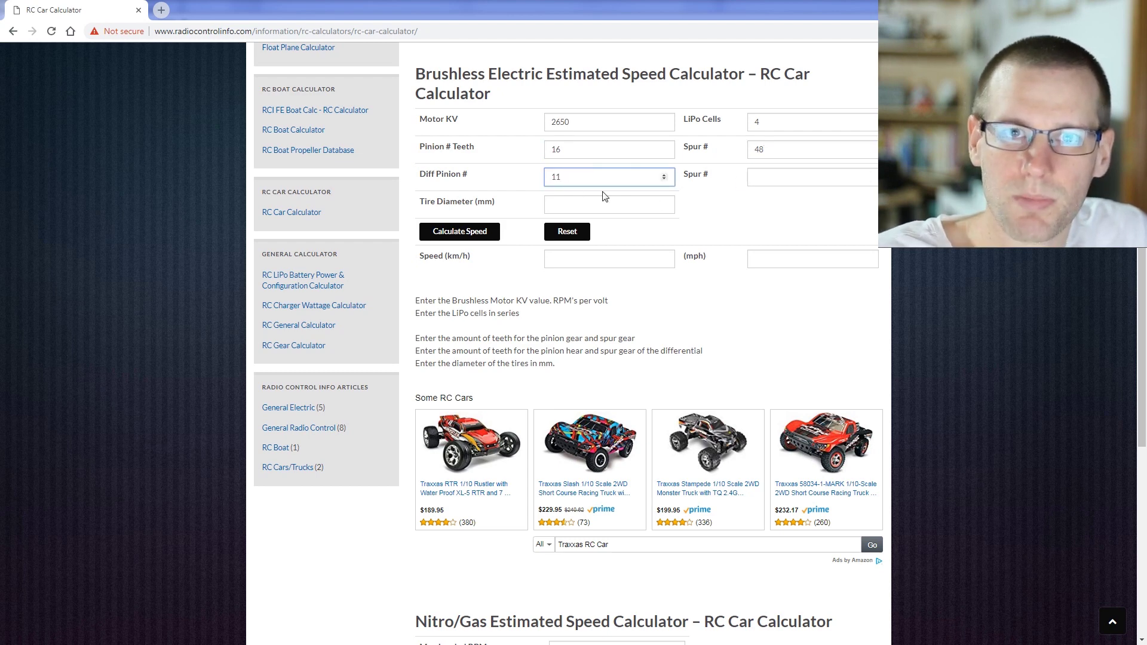
pyautogui.click(756, 181)
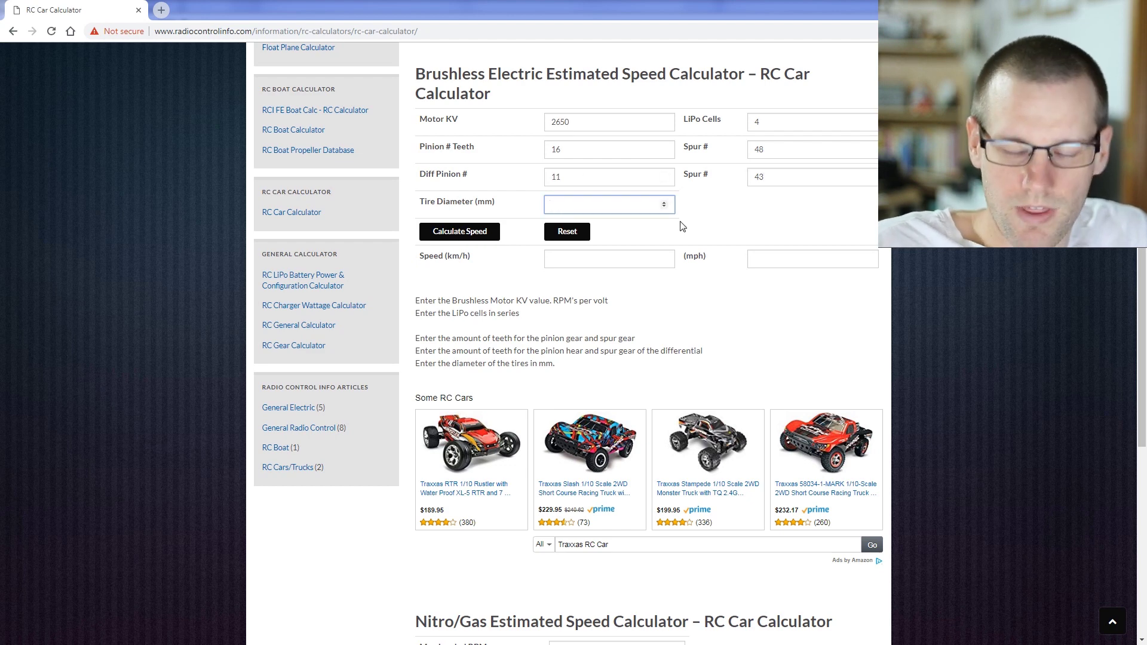
pyautogui.write('98')
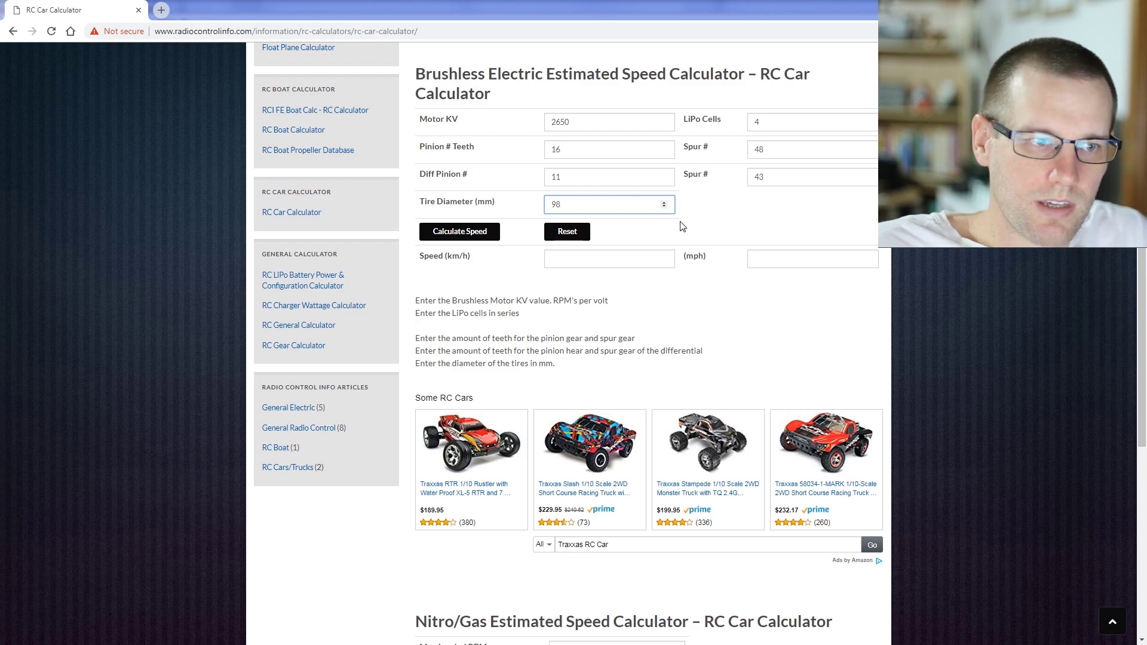
pyautogui.click(459, 236)
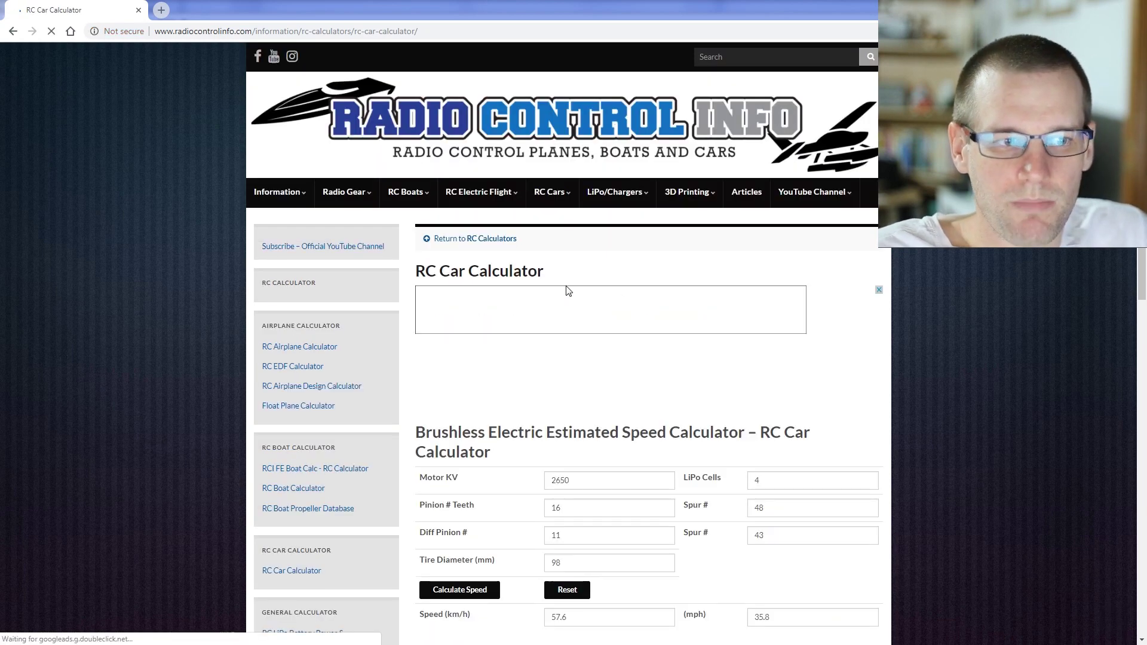
pyautogui.scroll(-4, 693, 406)
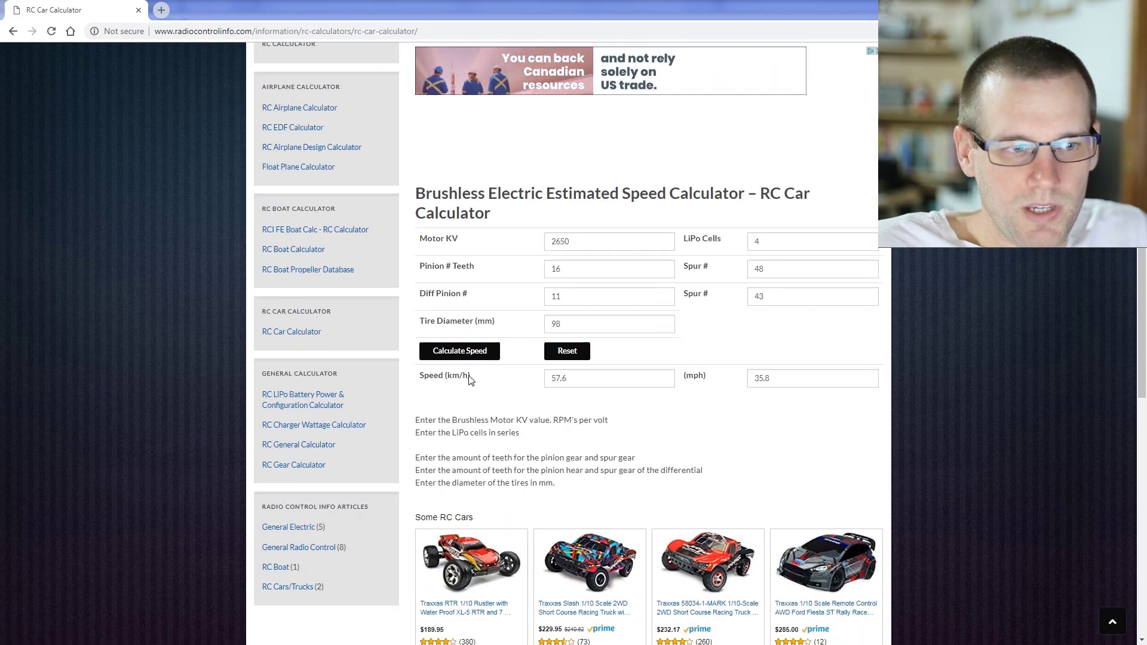
pyautogui.moveTo(566, 379); pyautogui.dragTo(560, 381)
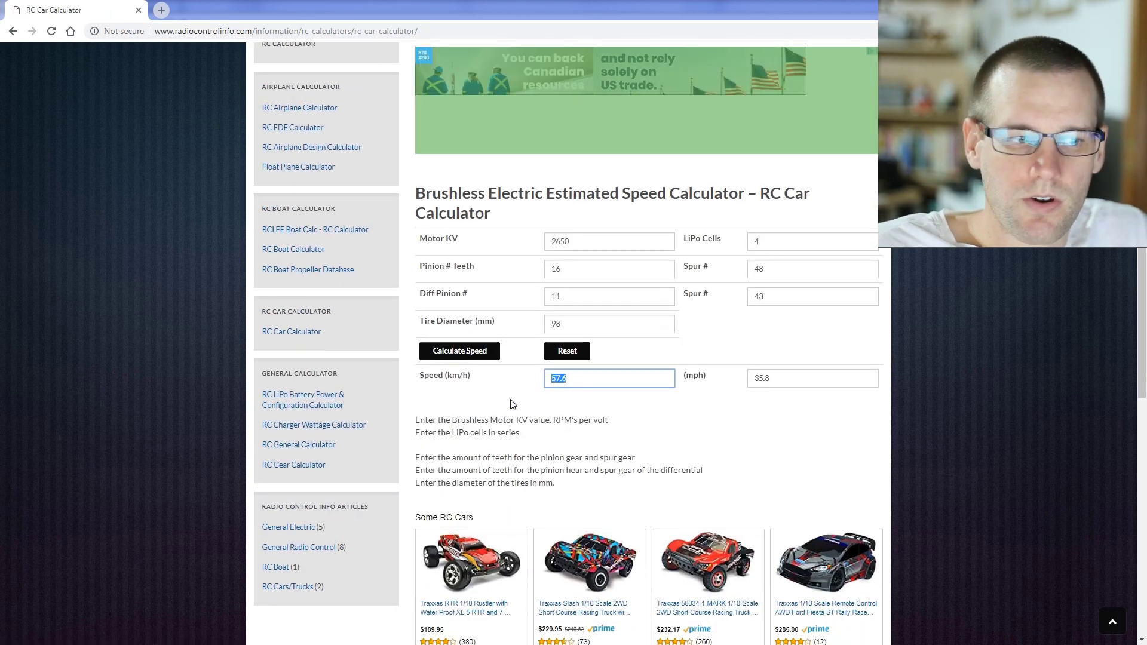
pyautogui.click(592, 386)
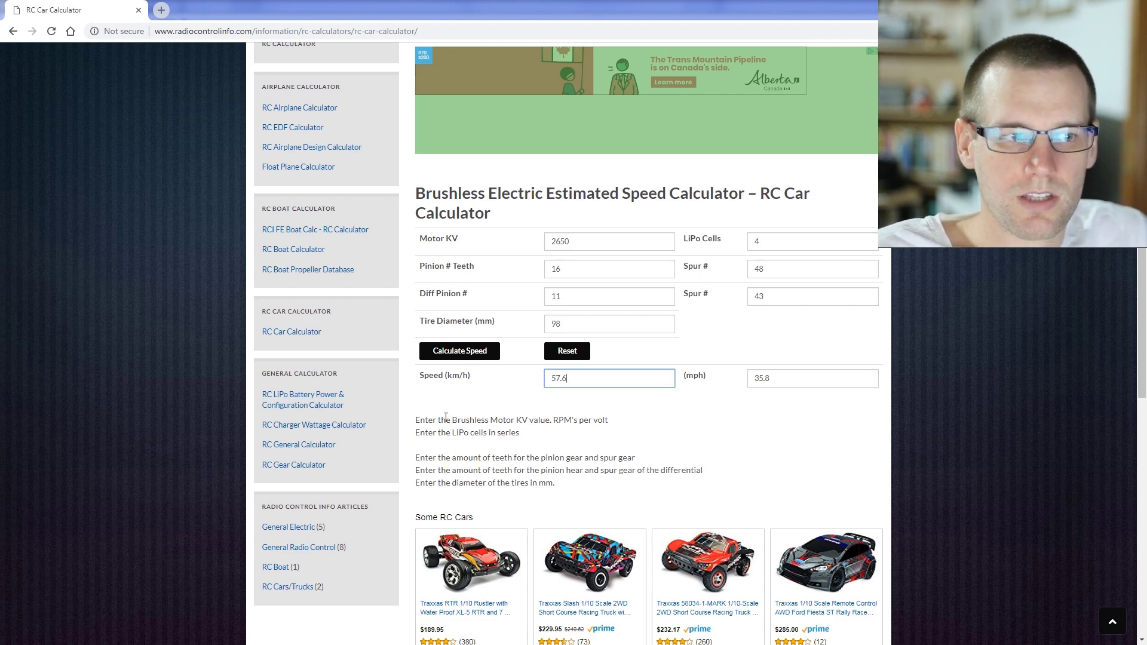
# - Change the pinion to 19 teeth and recalculate, giving 68.4 km/h
pyautogui.click(589, 269)
pyautogui.hotkey('shift', 'End')
pyautogui.write('19')
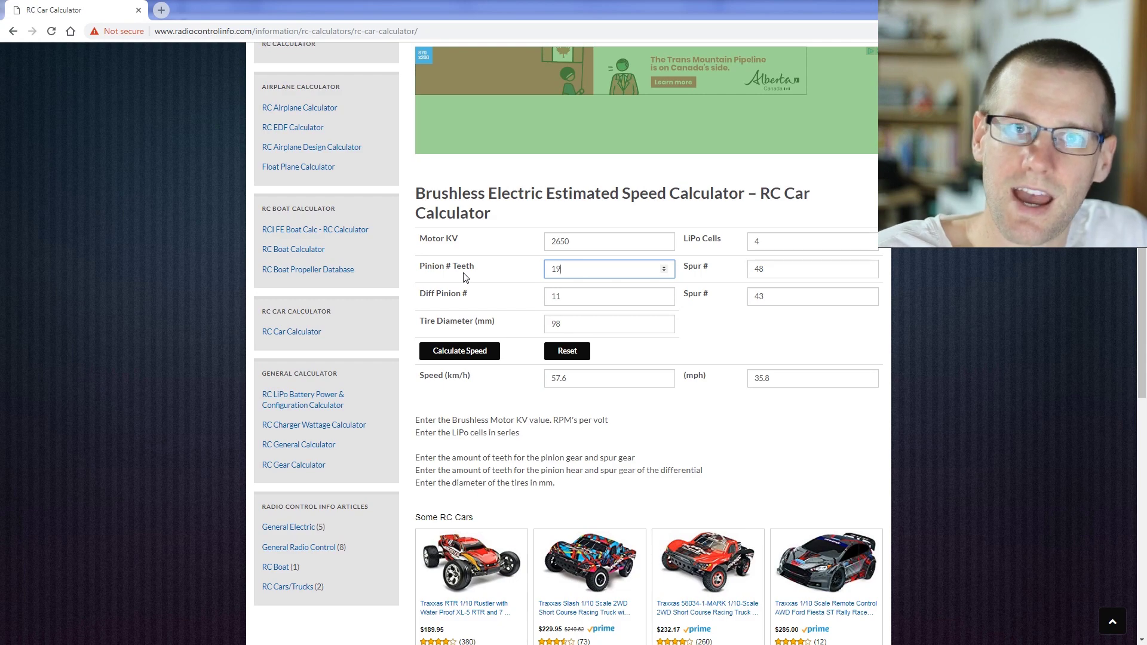
pyautogui.click(464, 352)
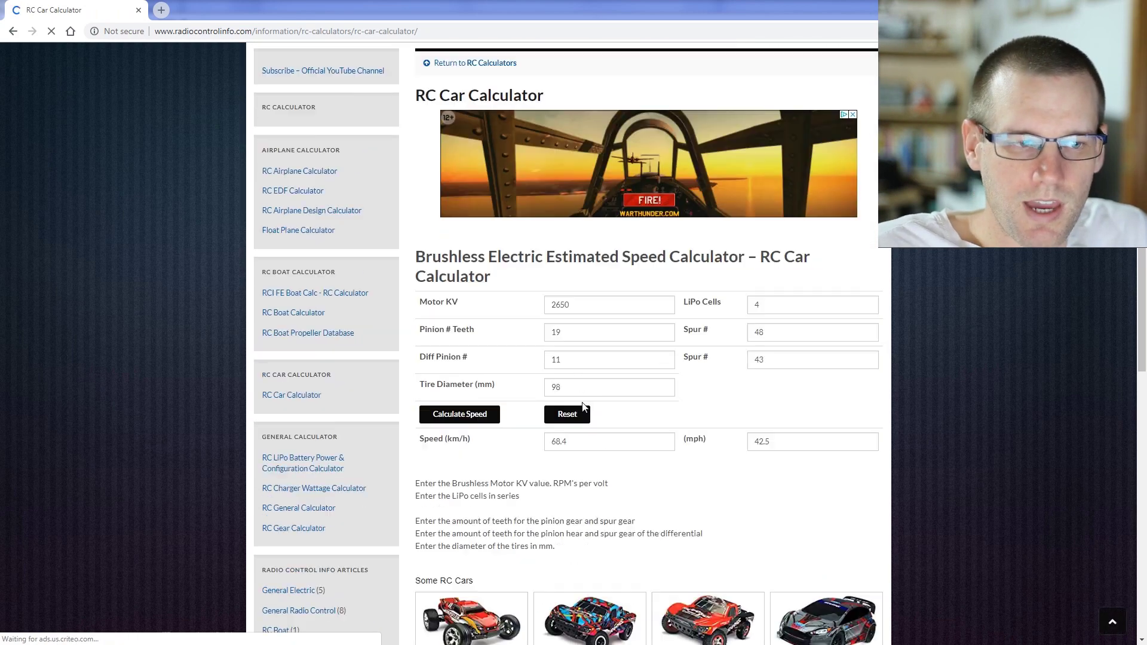
pyautogui.click(571, 383)
pyautogui.doubleClick(571, 382)
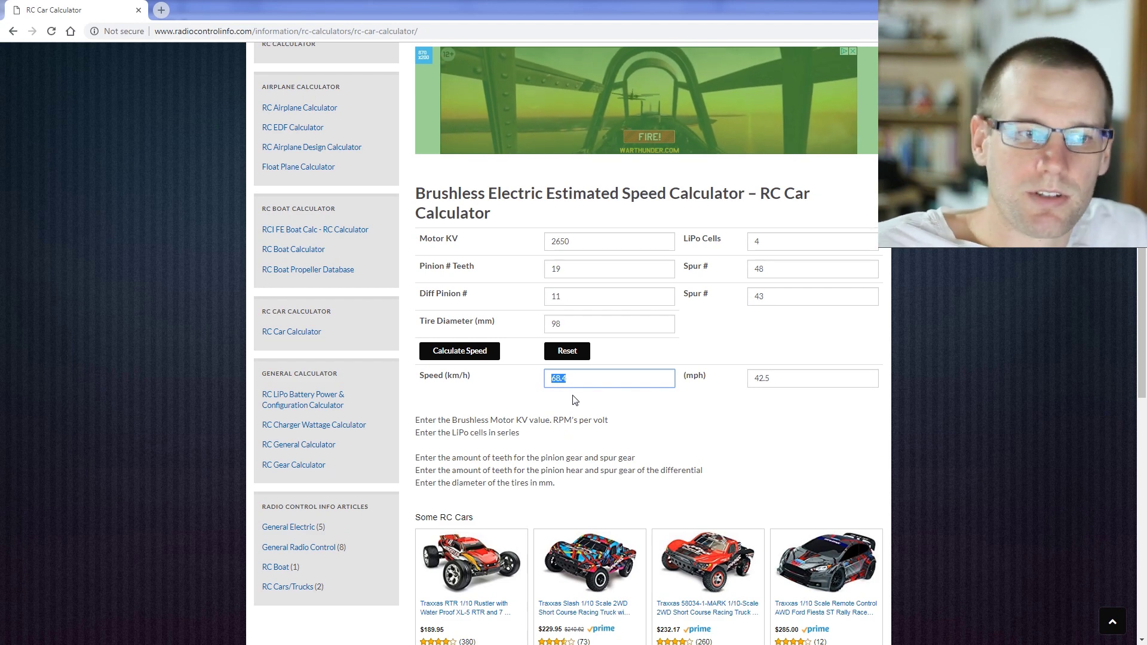
pyautogui.click(586, 377)
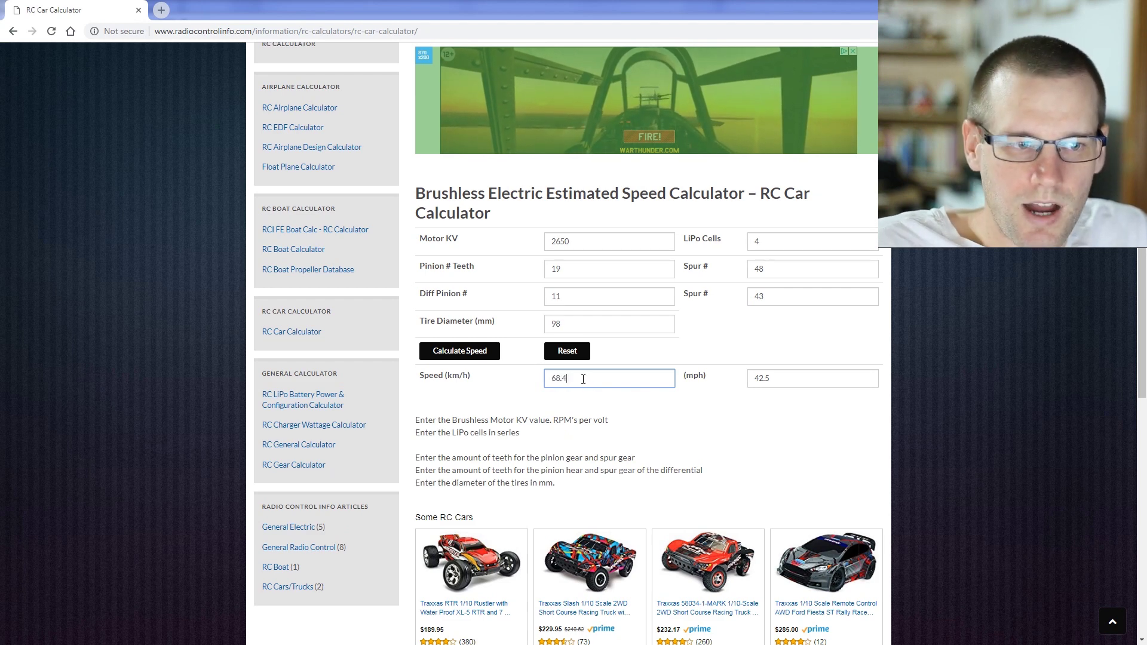
# - Change the spur to 47 teeth and recalculate, giving 69.9 km/h (43.4 mph)
pyautogui.doubleClick(780, 274)
pyautogui.write('47')
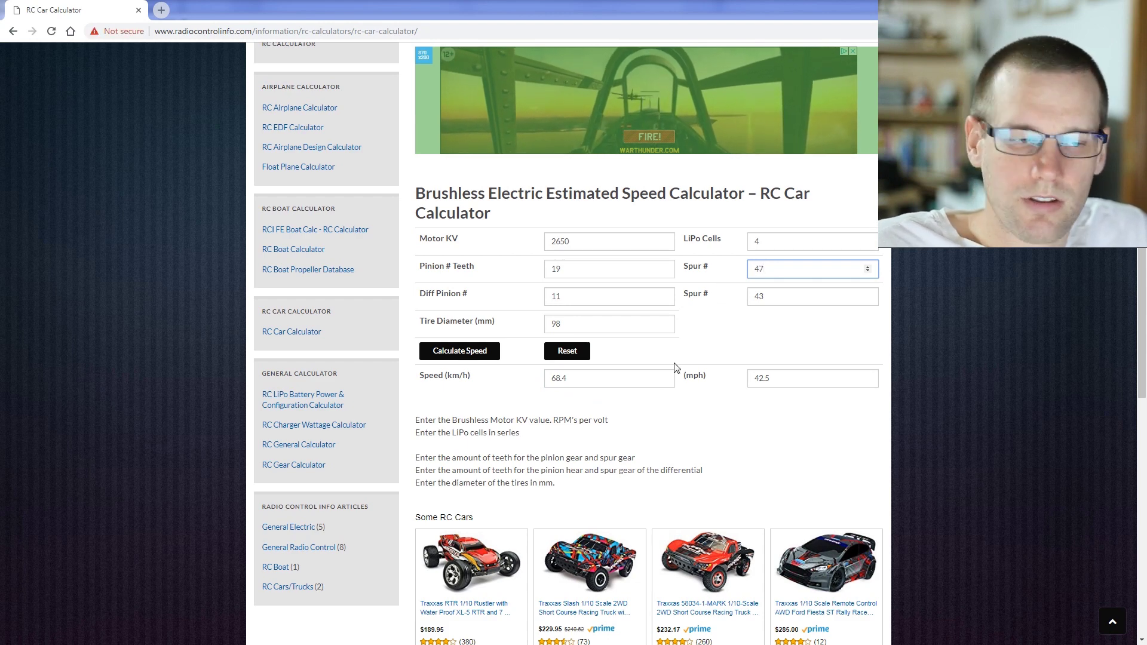
pyautogui.click(461, 351)
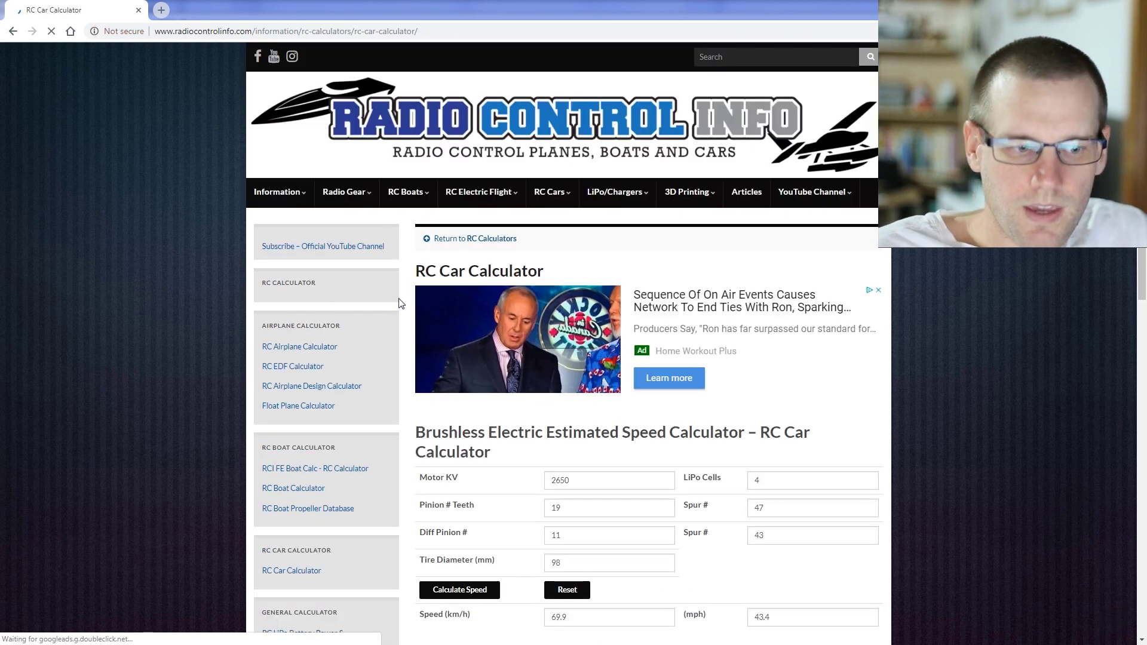
pyautogui.scroll(-4, 380, 378)
pyautogui.moveTo(567, 378); pyautogui.dragTo(560, 377)
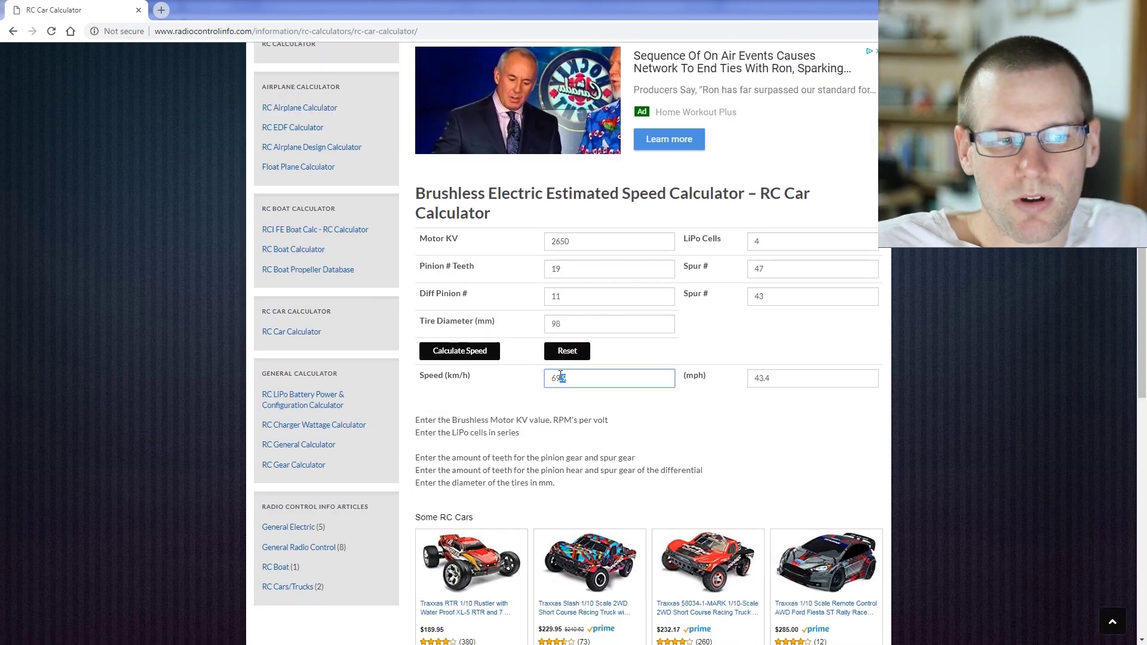
pyautogui.click(515, 409)
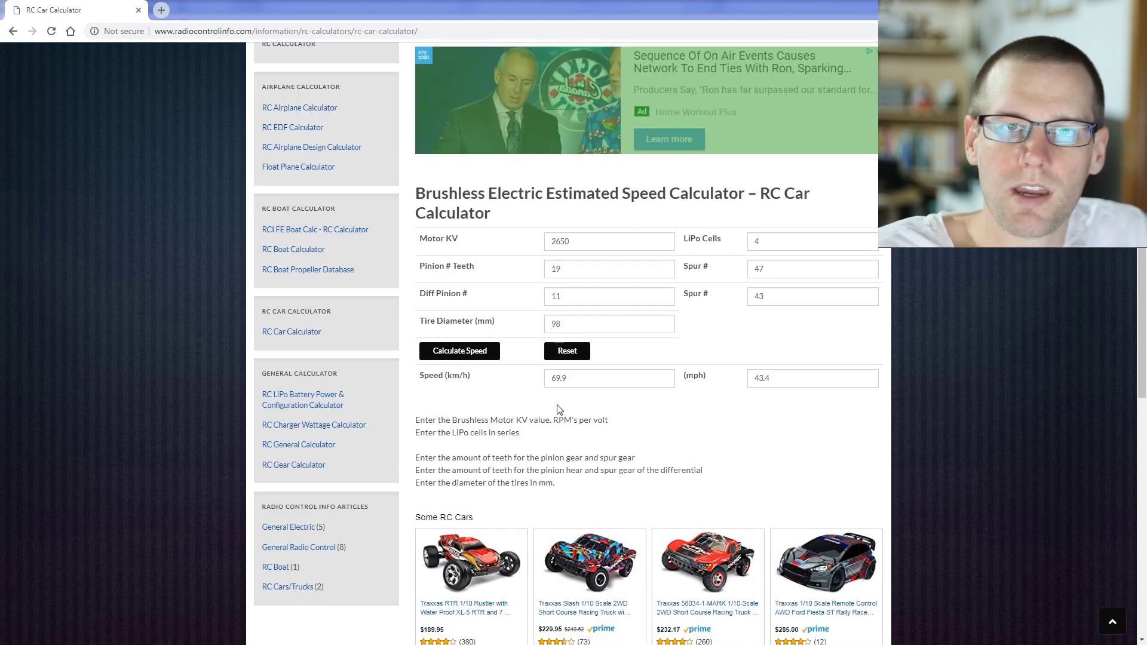